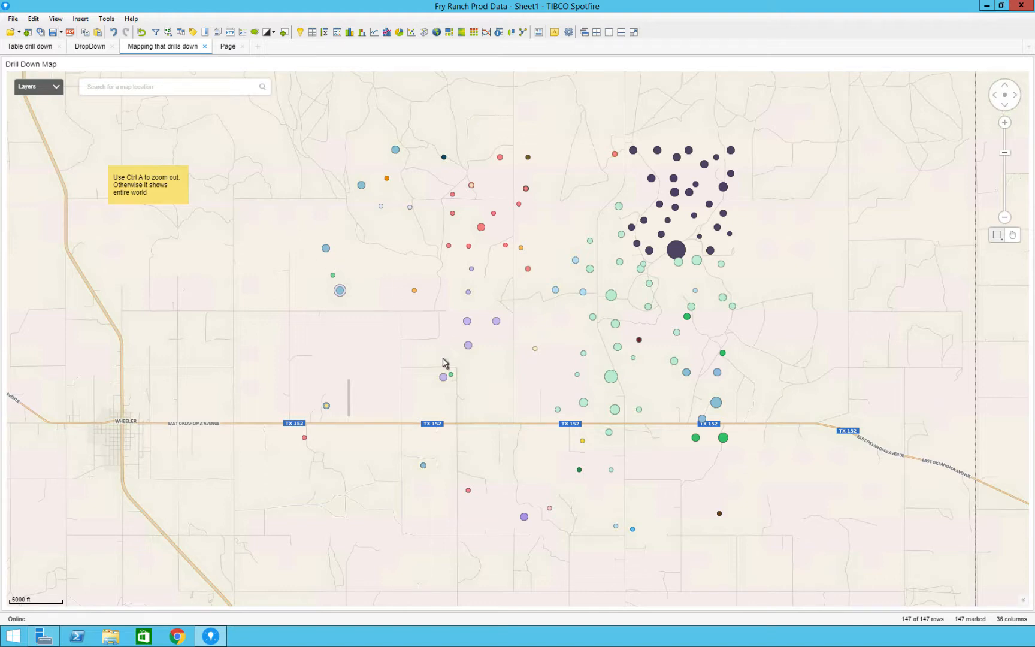
# - Drill into a cluster of wells on the finished drill-down map, and mark all wells to zoom back out
pyautogui.moveTo(443, 358); pyautogui.dragTo(533, 261)
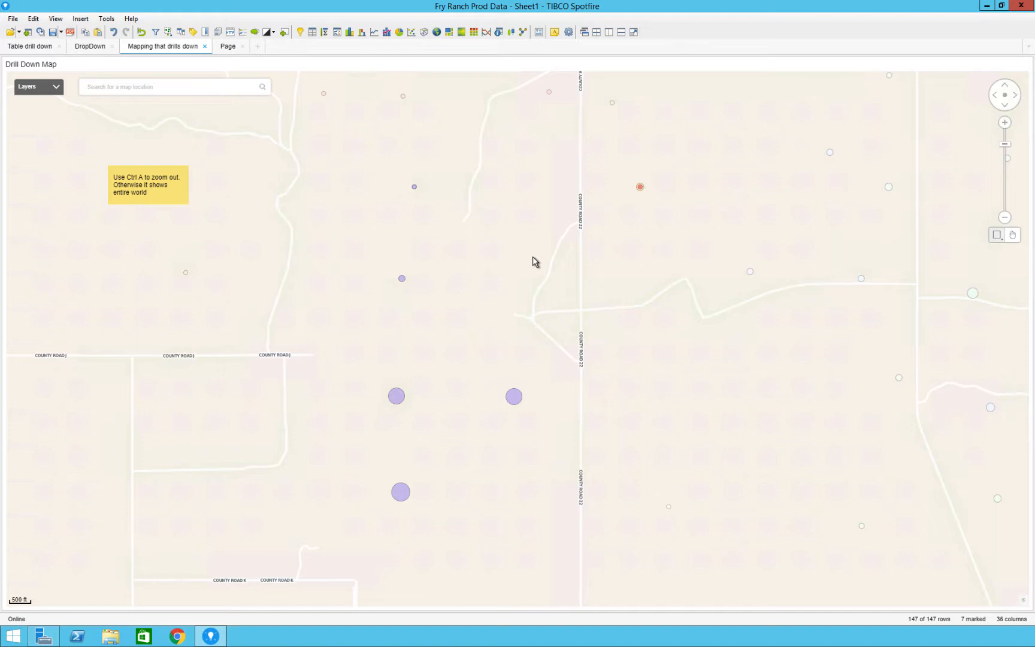
pyautogui.hotkey('ctrl', 'a')
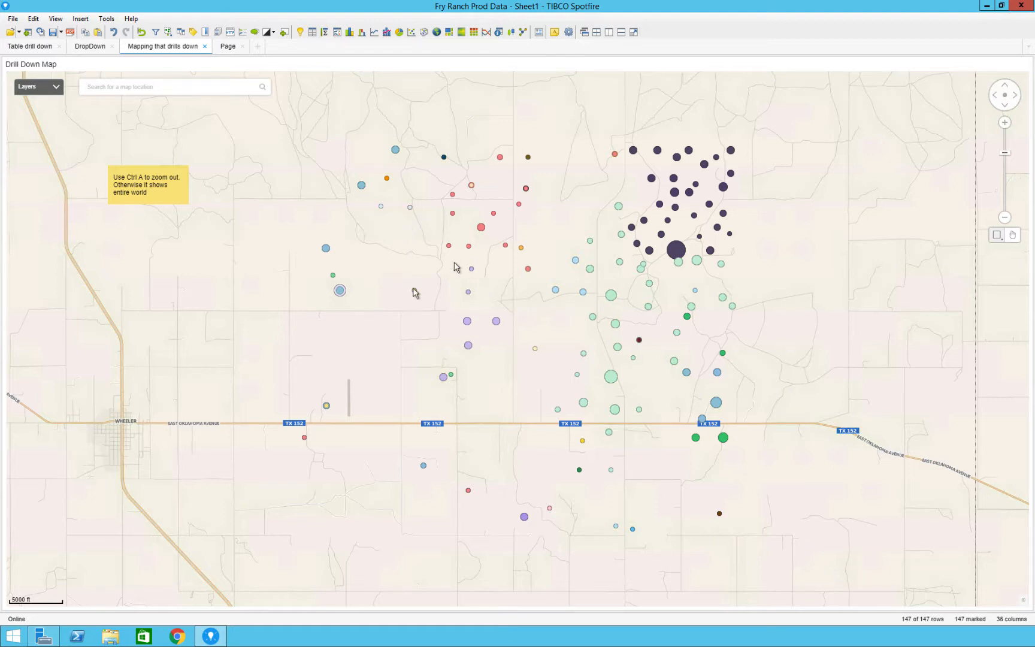
# - Add a map chart to the blank page and color its markers by Operator
pyautogui.click(228, 47)
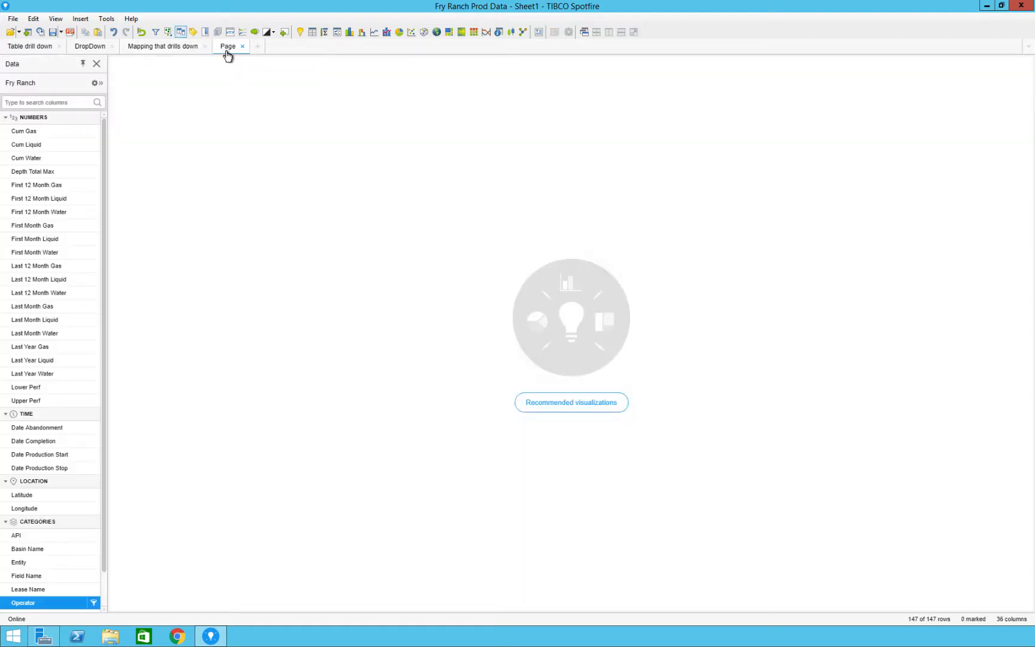
pyautogui.click(443, 34)
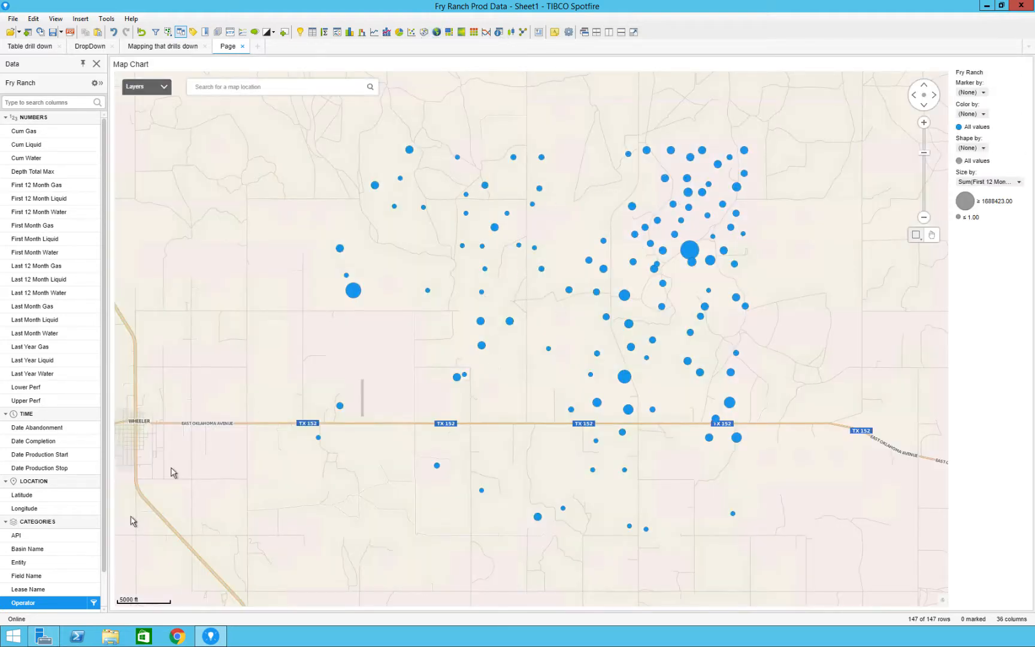
pyautogui.moveTo(56, 602); pyautogui.dragTo(460, 342)
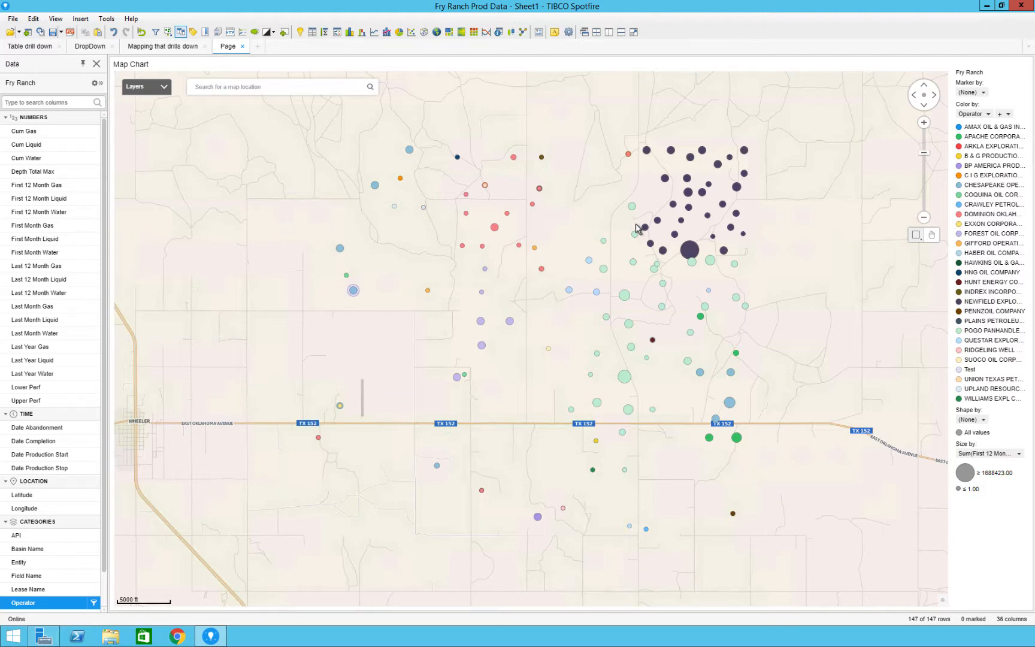
# - Set the marking of the map chart's Fry Ranch marker layer to Map Drill Down
pyautogui.rightClick(638, 228)
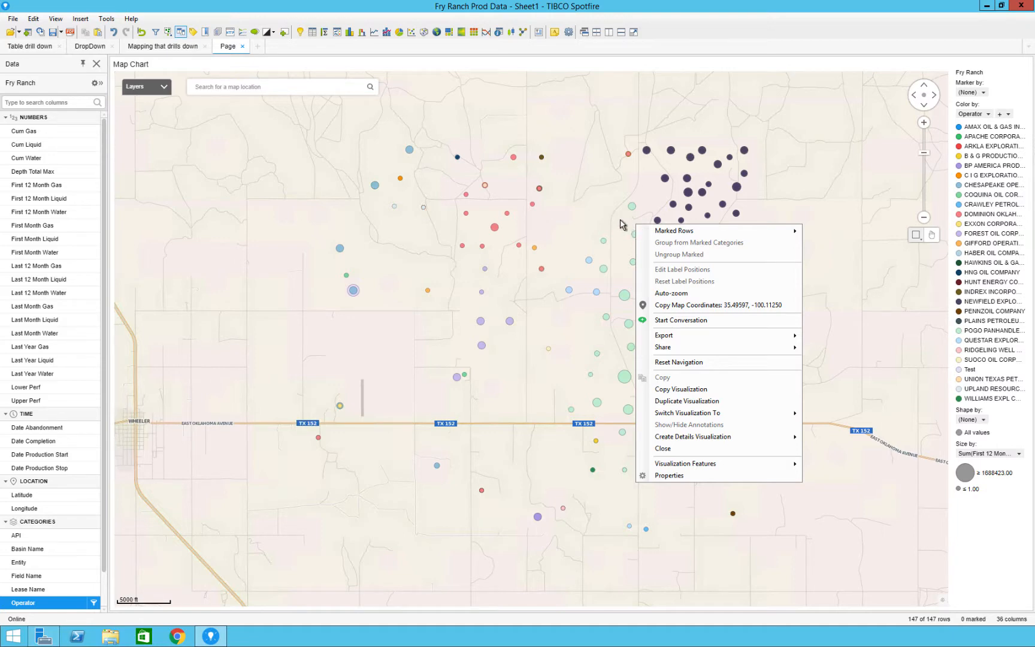
pyautogui.click(621, 220)
pyautogui.rightClick(794, 174)
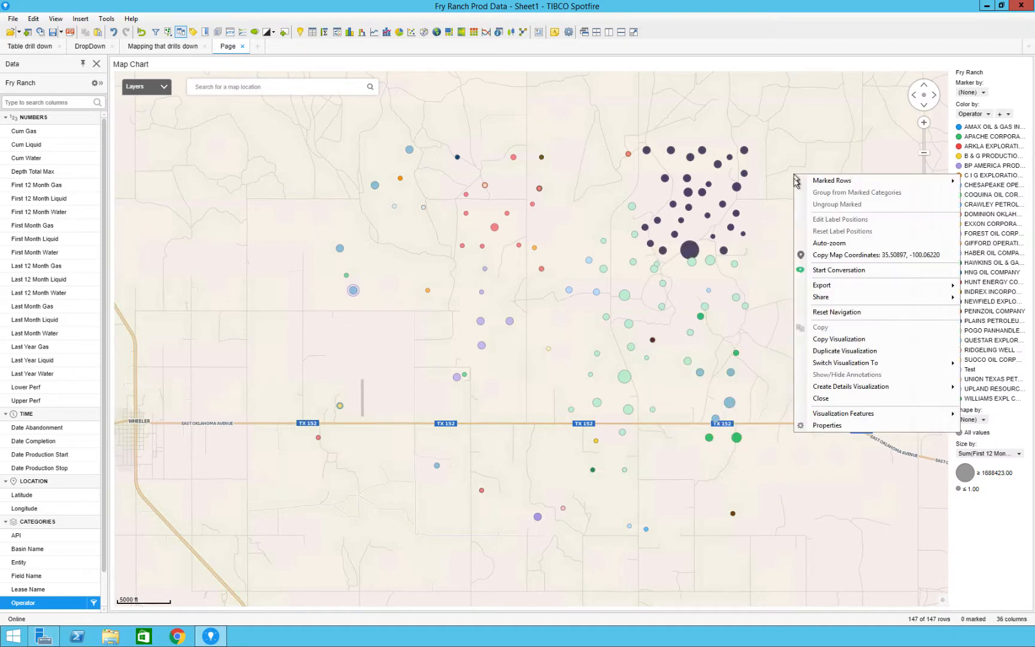
pyautogui.click(825, 425)
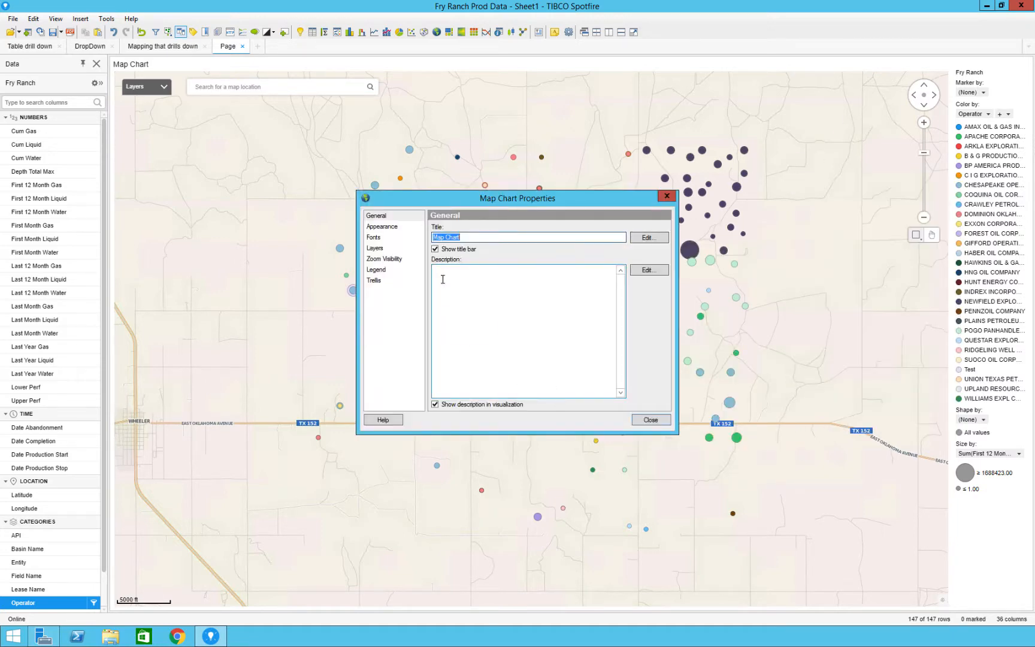
pyautogui.click(375, 249)
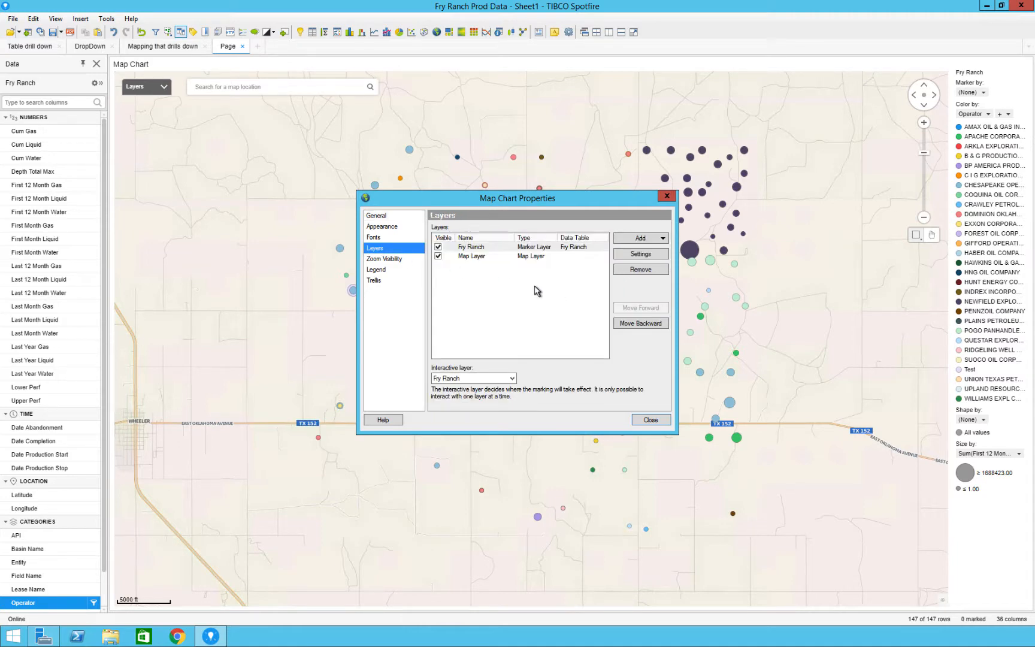
pyautogui.click(492, 248)
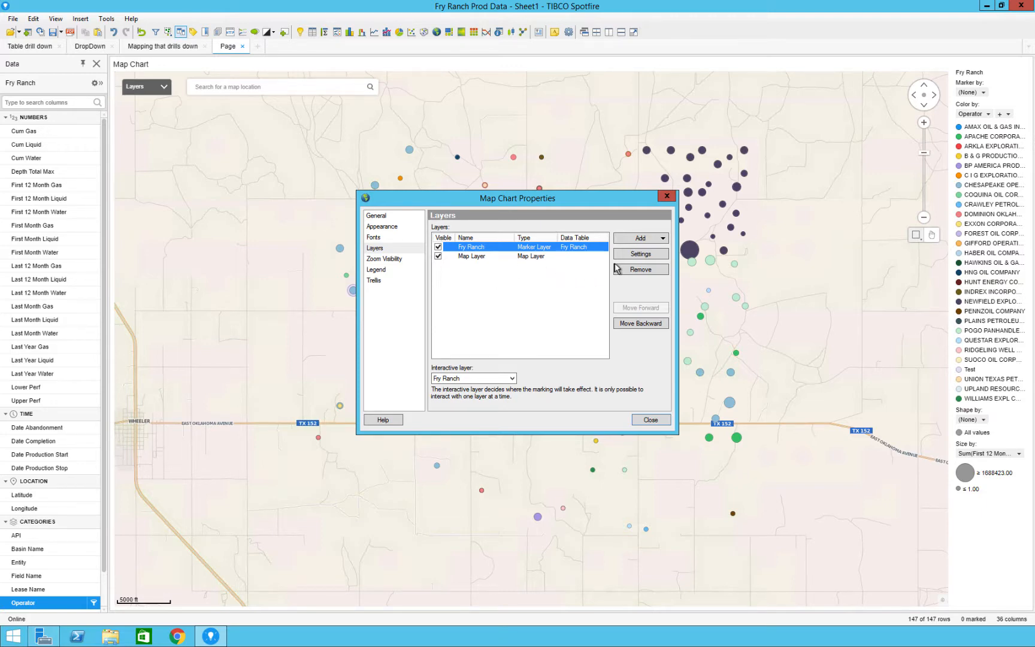
pyautogui.click(639, 254)
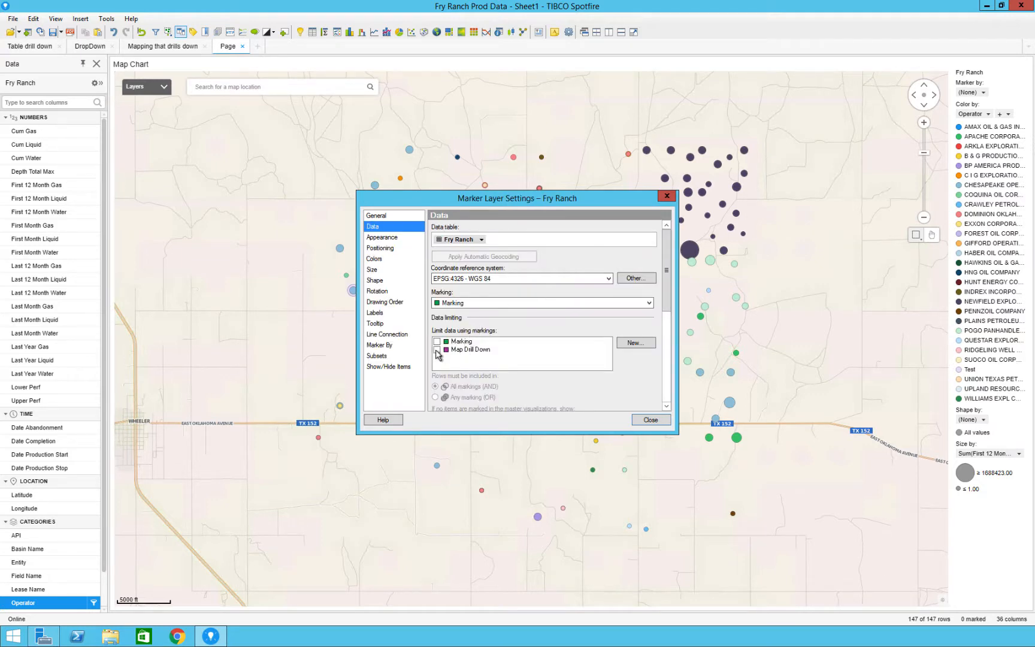
pyautogui.click(484, 302)
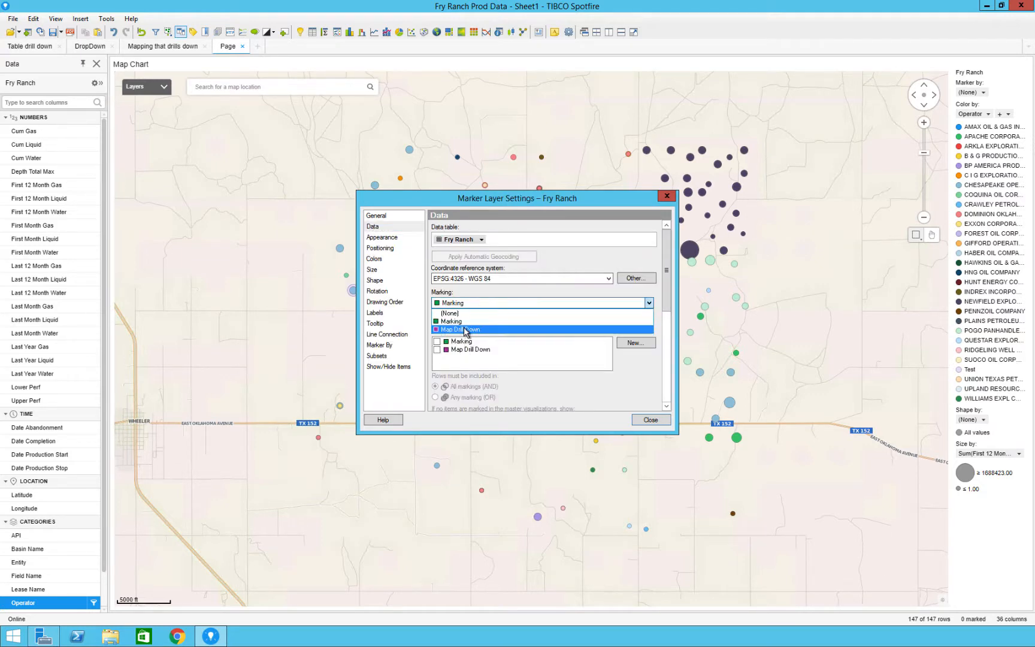
pyautogui.click(463, 330)
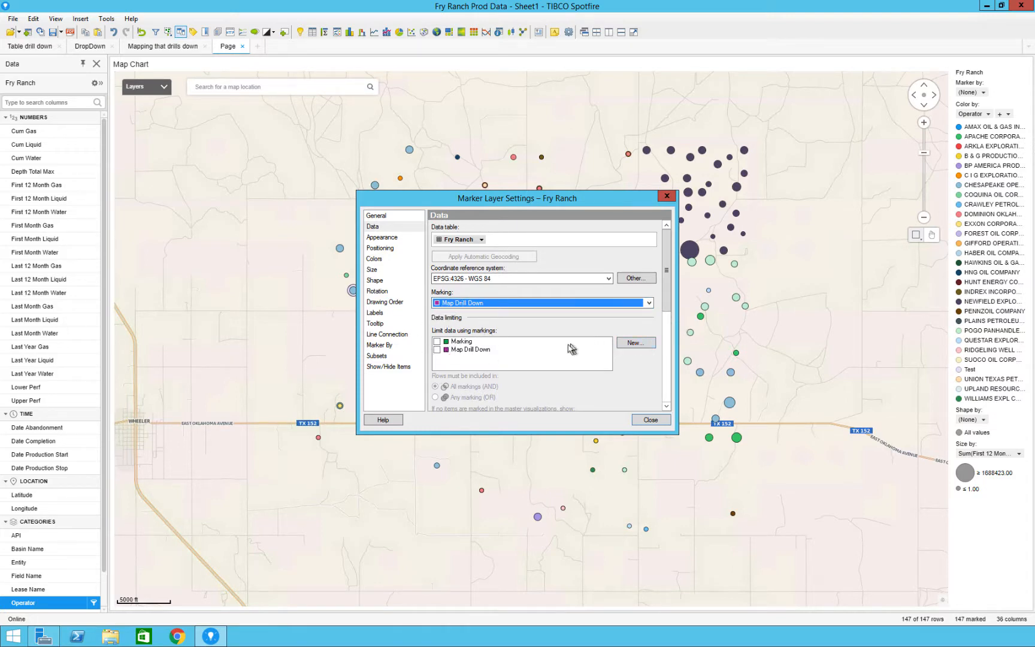
pyautogui.click(648, 344)
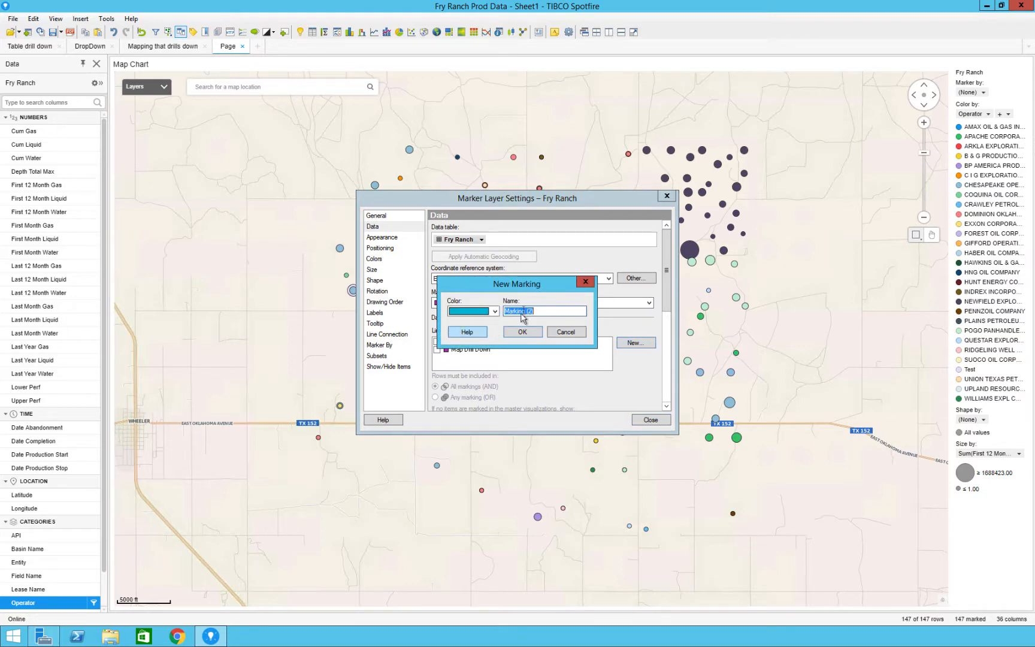
pyautogui.click(552, 334)
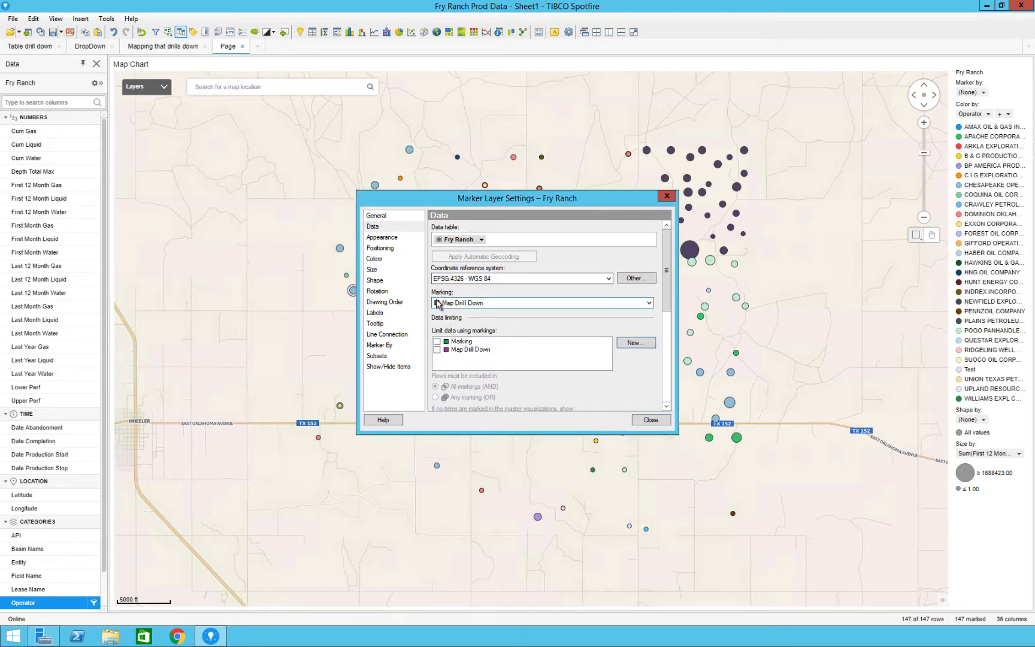
# - Exclude the Fry Ranch marker layer from auto-zoom and close its settings
pyautogui.click(384, 240)
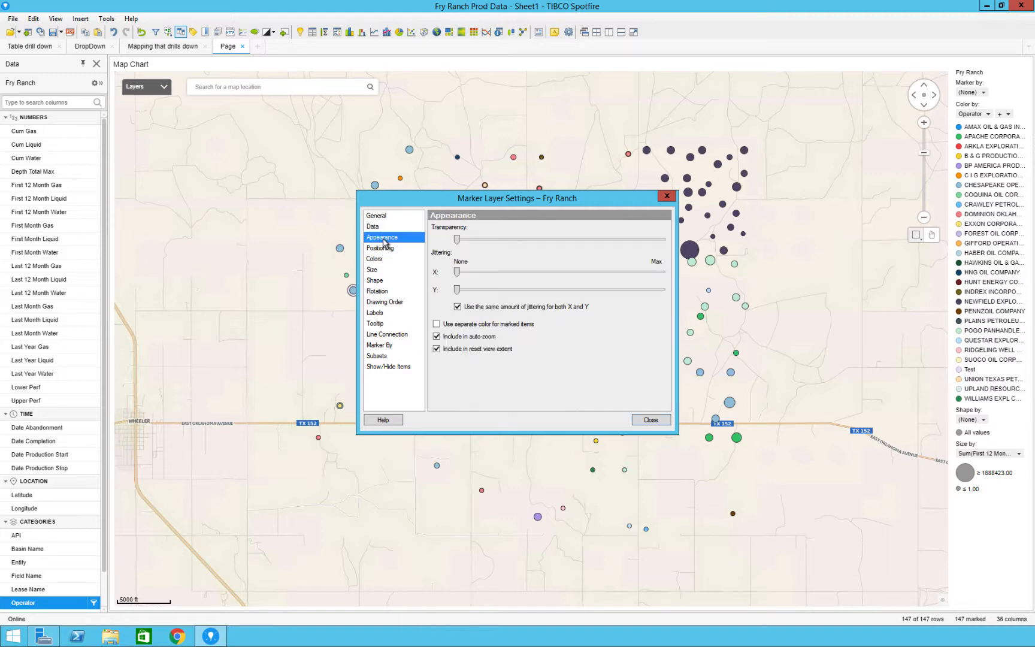
pyautogui.click(437, 337)
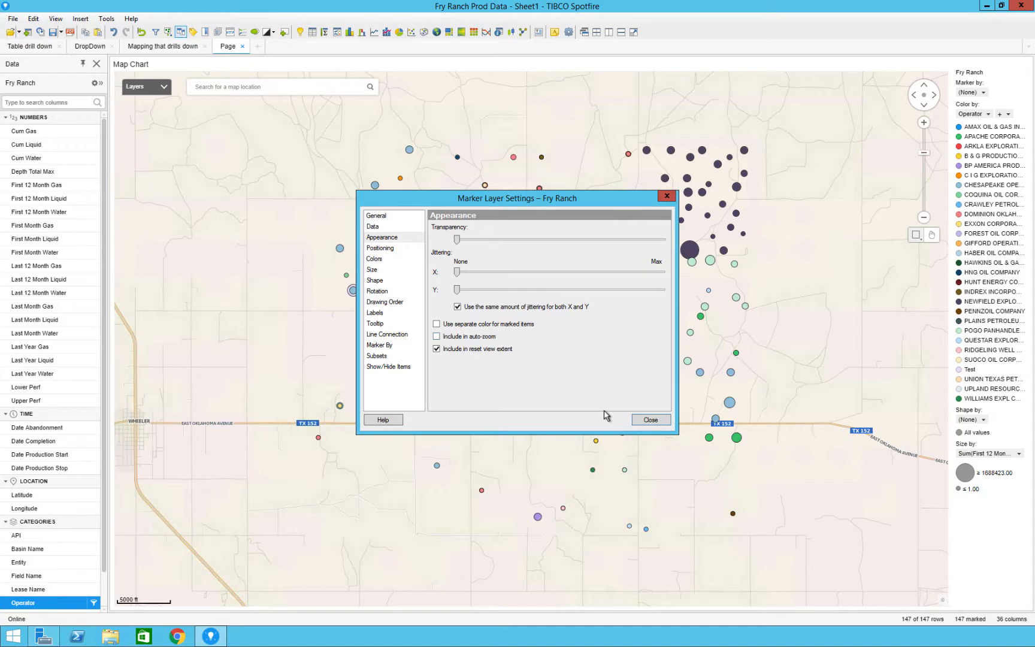
pyautogui.click(649, 421)
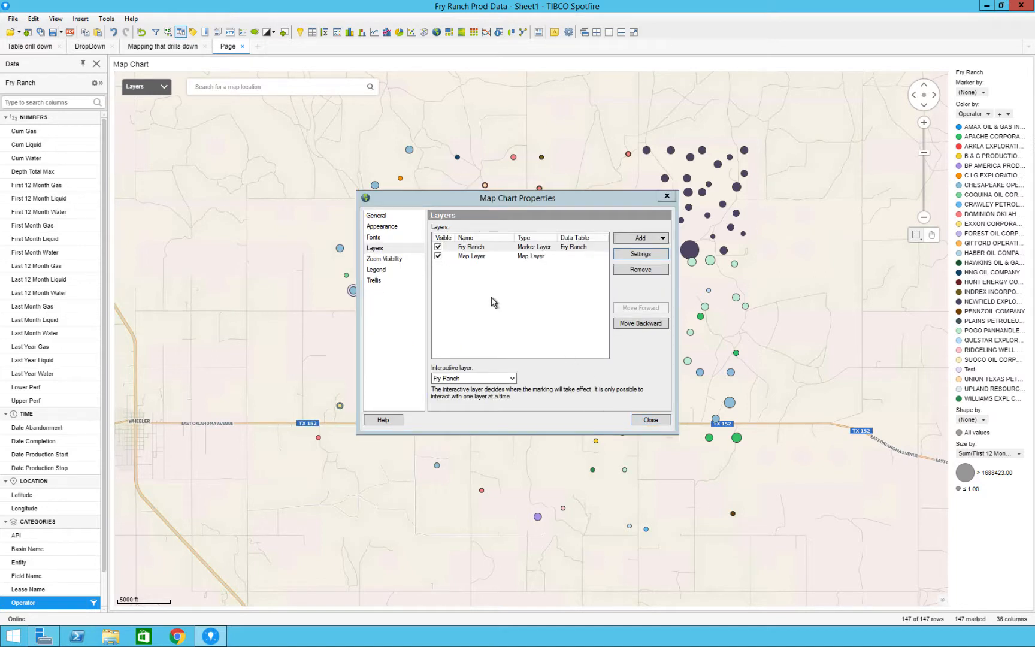
# - Duplicate the Fry Ranch marker layer and name the copy Fry Ranch Drill Down
pyautogui.click(566, 248)
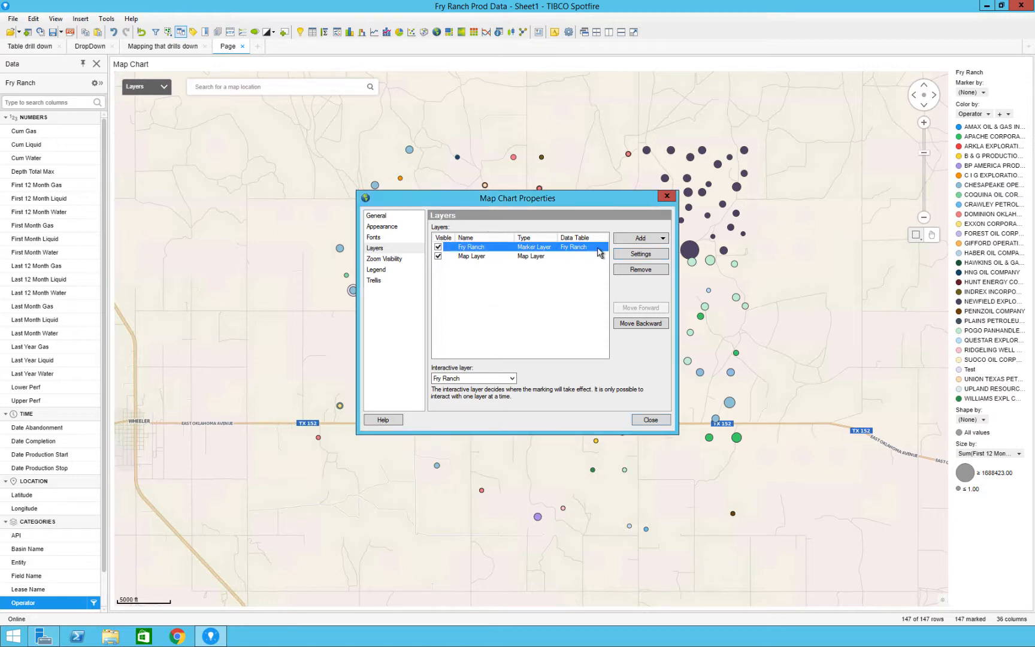
pyautogui.click(639, 238)
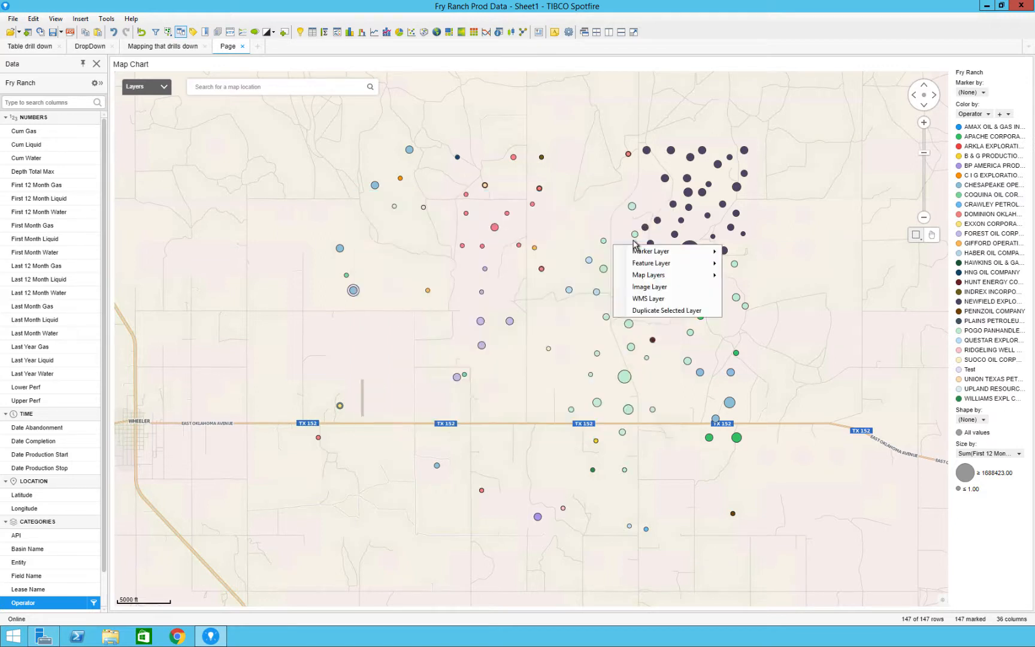
pyautogui.click(644, 311)
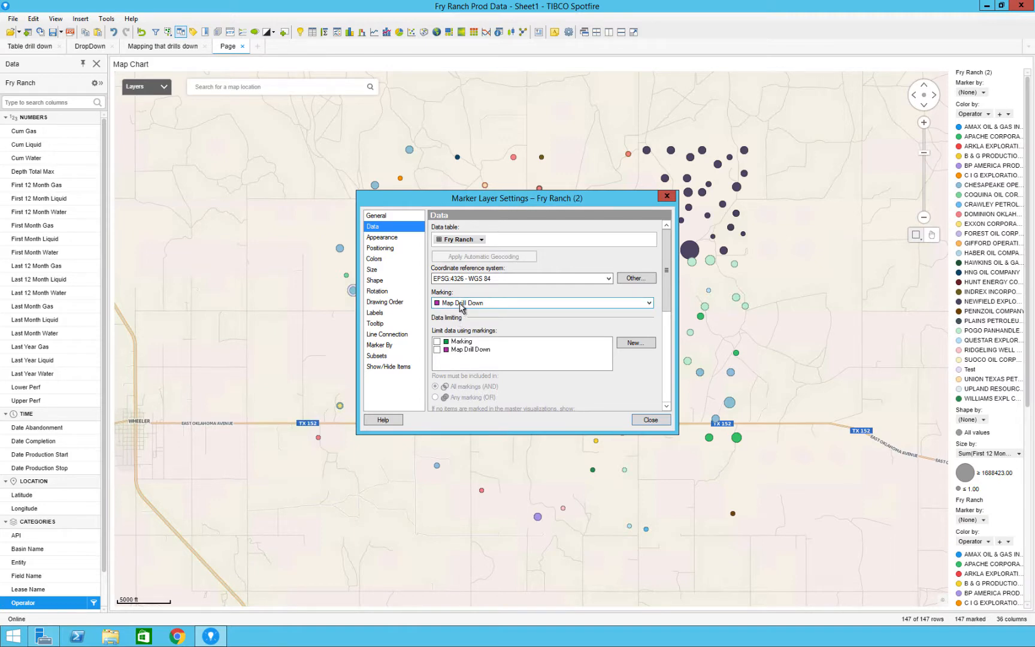
pyautogui.click(408, 216)
pyautogui.moveTo(495, 241); pyautogui.dragTo(462, 241)
pyautogui.write('D')
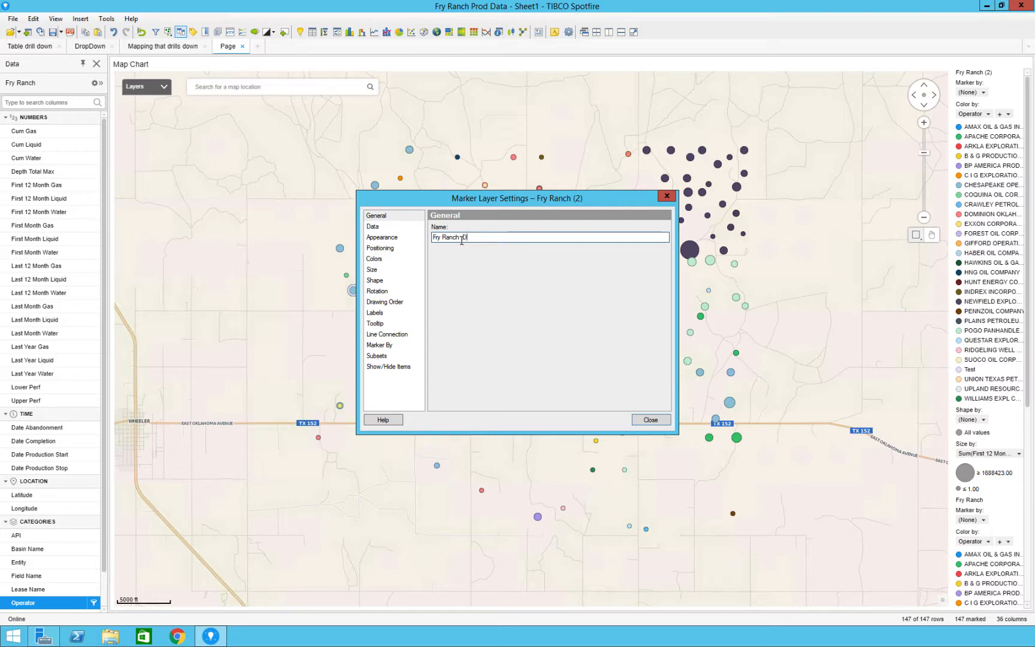
pyautogui.write('rill Down')
# - Limit the Fry Ranch Drill Down layer's data with the Map Drill Down marking and include the layer in auto-zoom
pyautogui.click(401, 228)
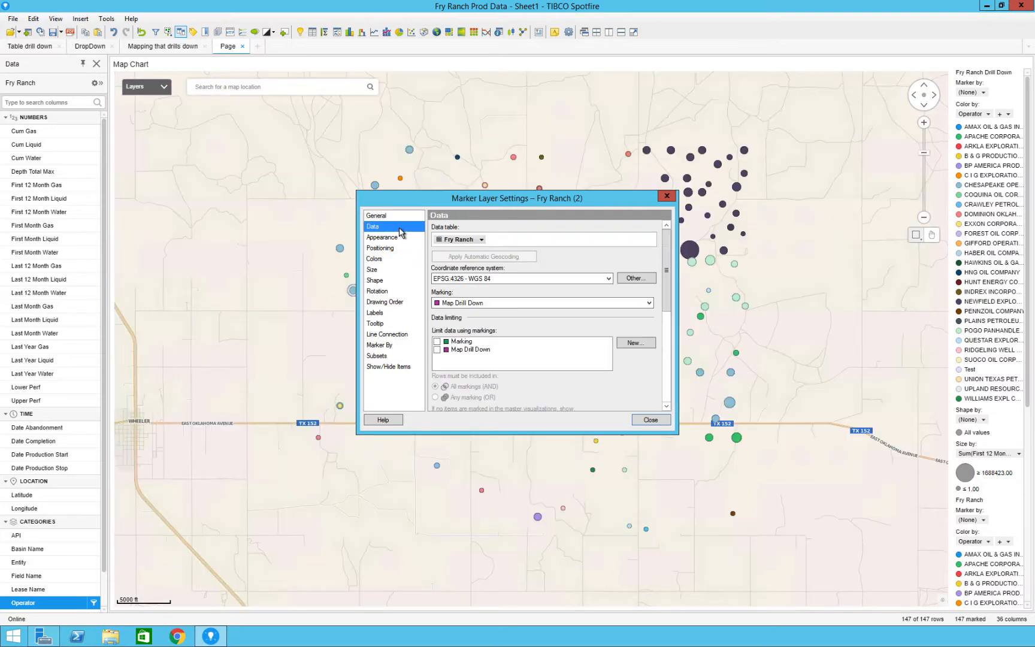
pyautogui.click(438, 350)
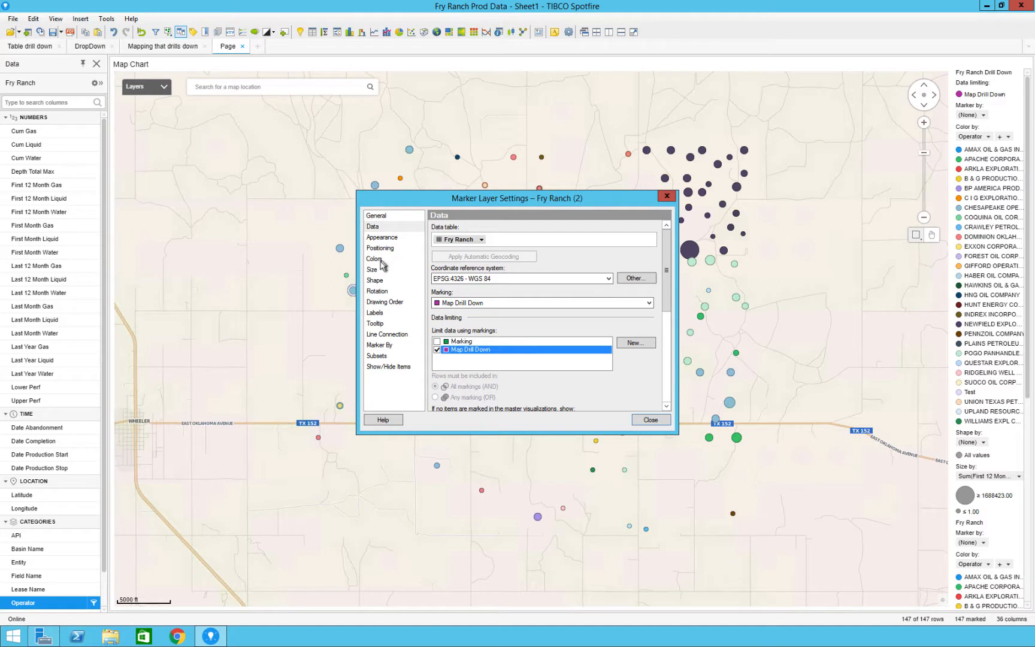
pyautogui.click(387, 239)
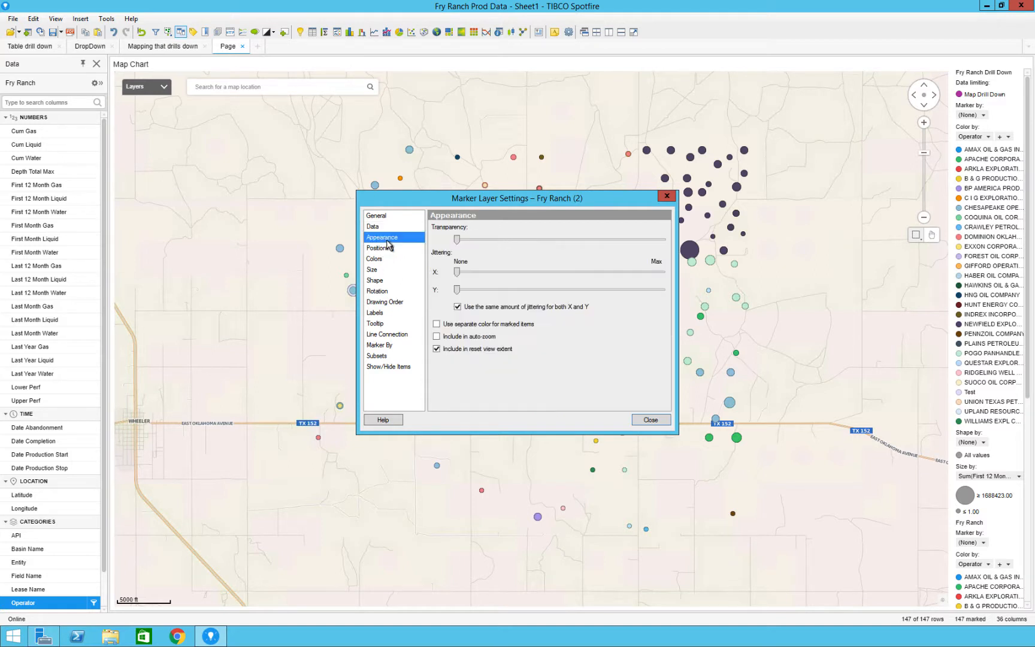
pyautogui.click(437, 337)
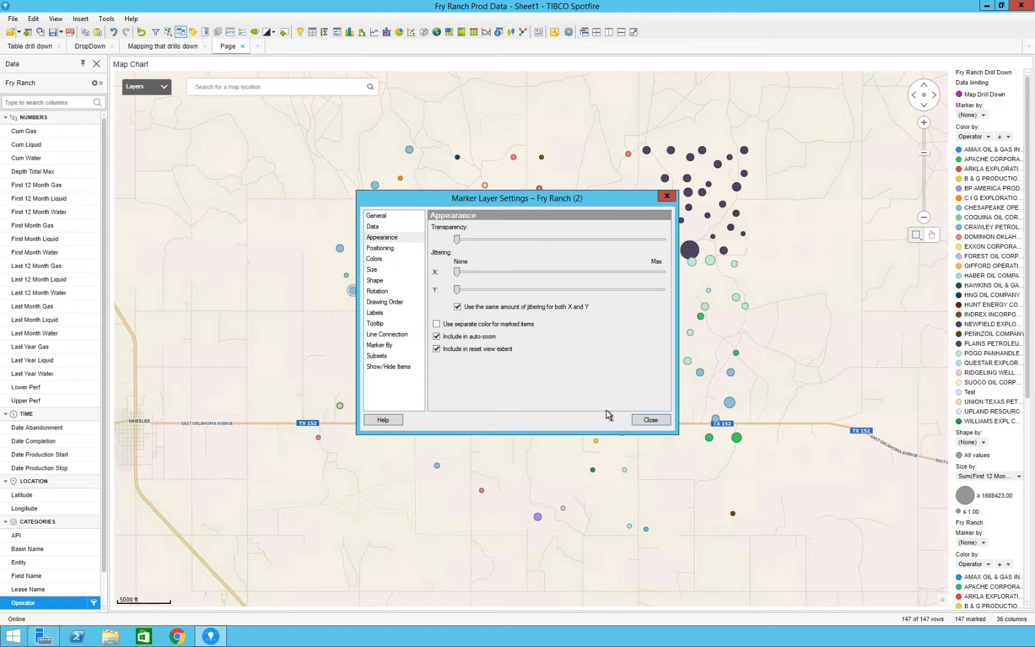
pyautogui.click(650, 421)
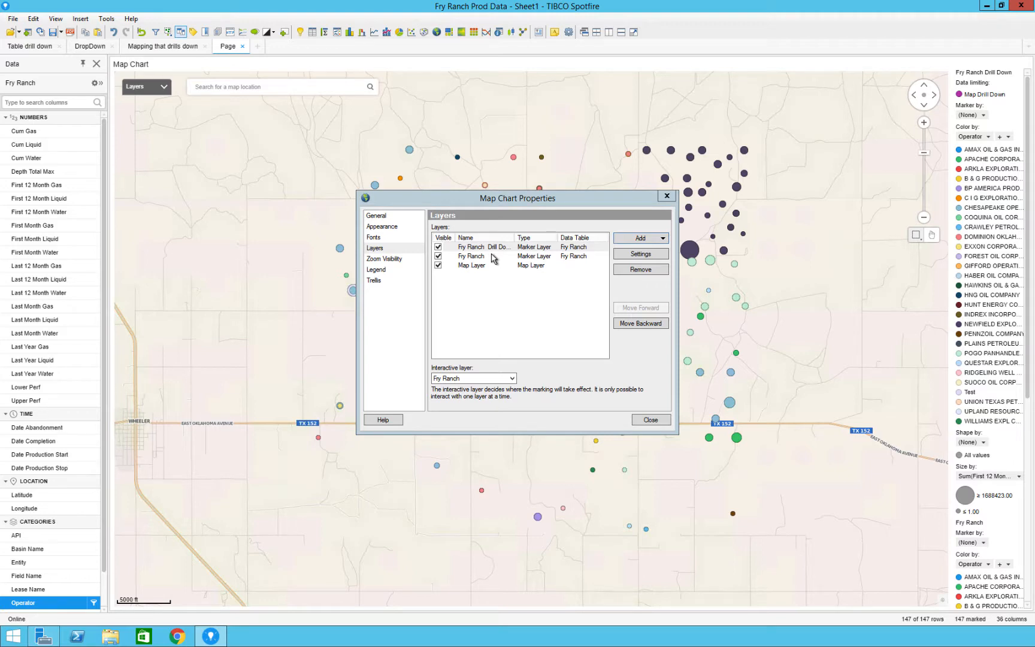
pyautogui.click(651, 419)
# - Test the new layer by marking a cluster of wells in the middle of the map, and clear the marking
pyautogui.moveTo(455, 413); pyautogui.dragTo(535, 285)
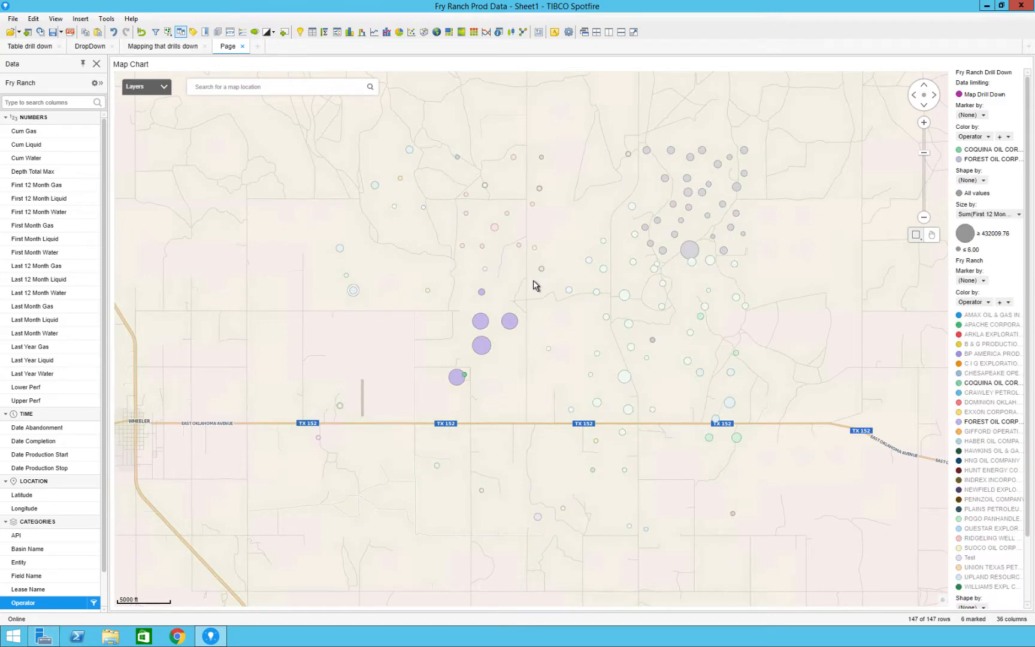
pyautogui.click(534, 286)
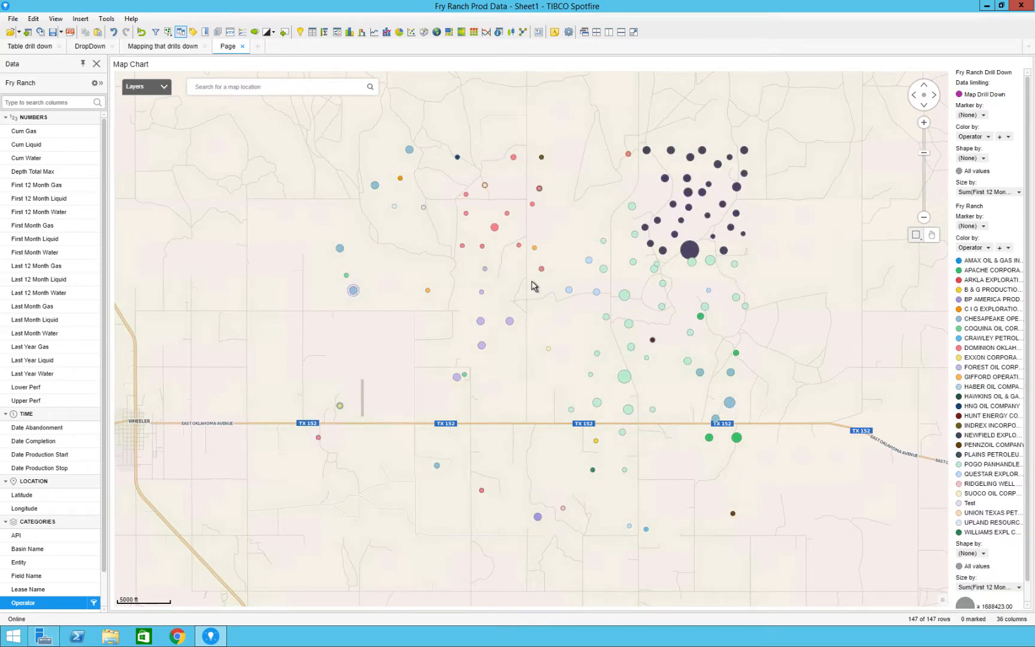
# - Enable auto-zoom on the map chart and mark all wells to bring them into view
pyautogui.rightClick(535, 286)
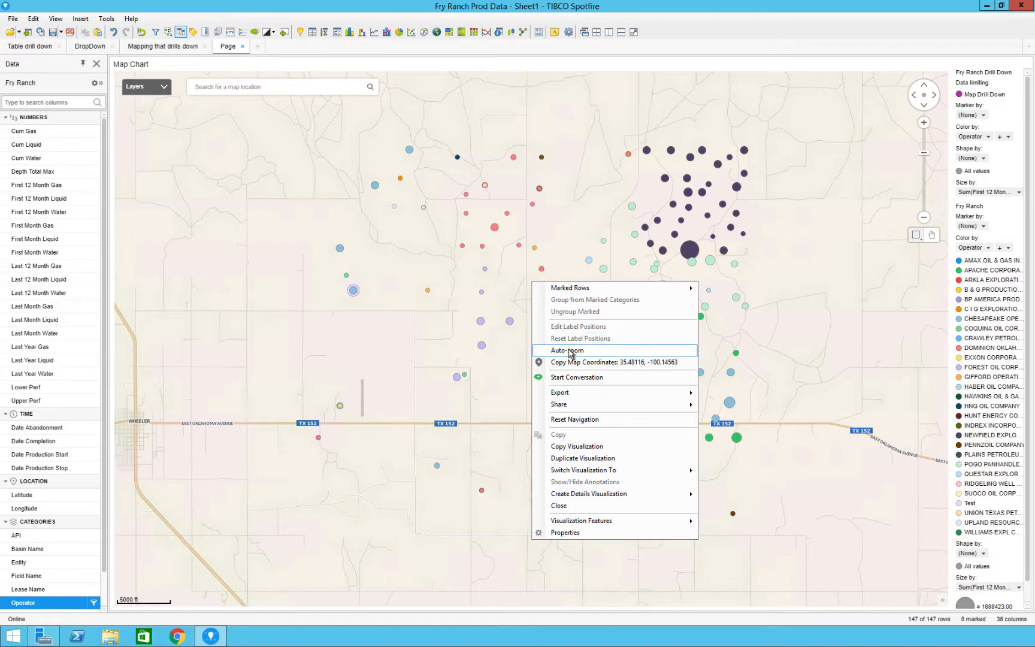
pyautogui.click(569, 351)
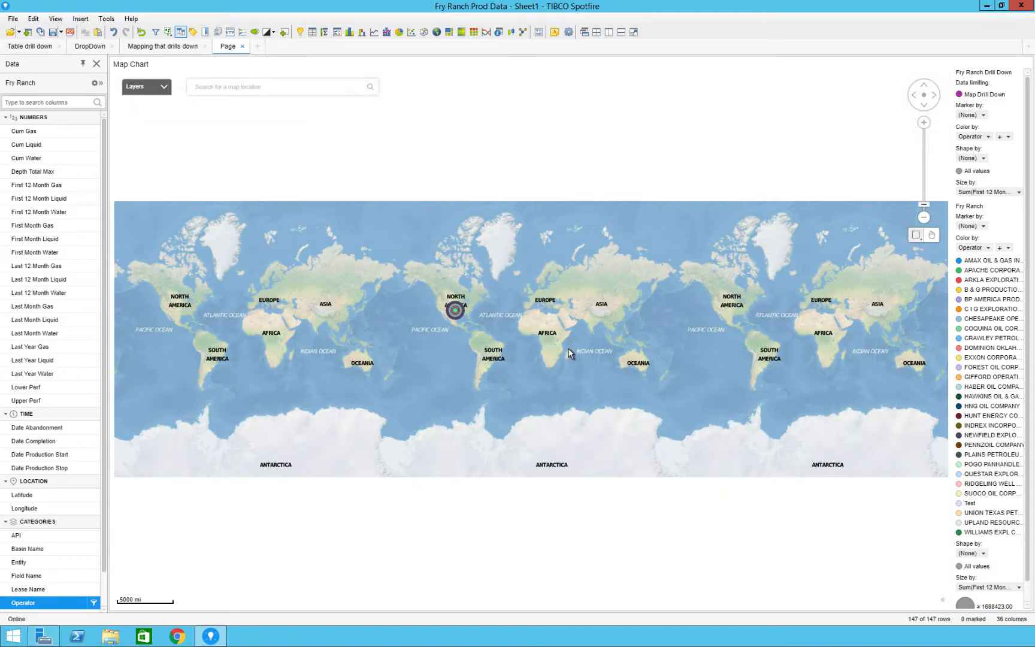
pyautogui.hotkey('ctrl', 'a')
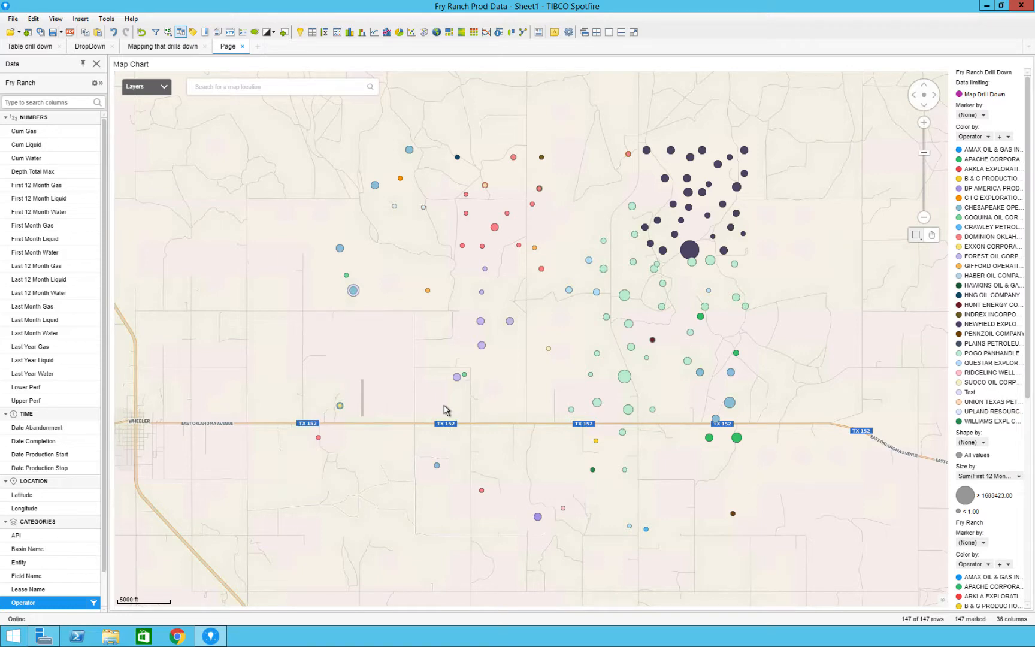
# - Test the drill-down zoom on a cluster of central wells, clear the marking, and mark all wells to restore the full view
pyautogui.moveTo(445, 397); pyautogui.dragTo(571, 277)
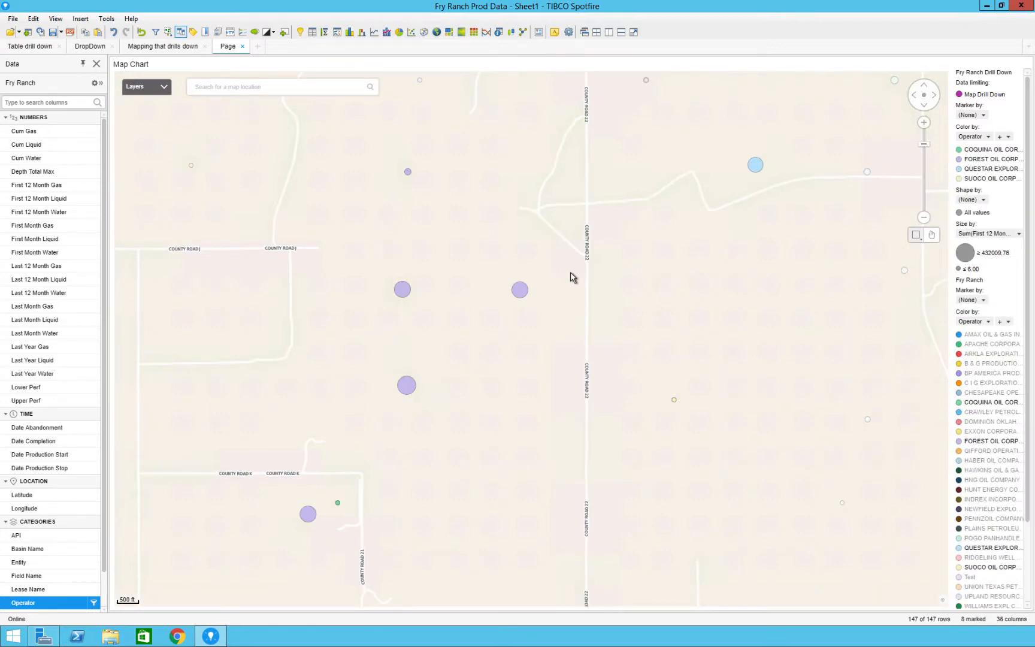
pyautogui.click(571, 278)
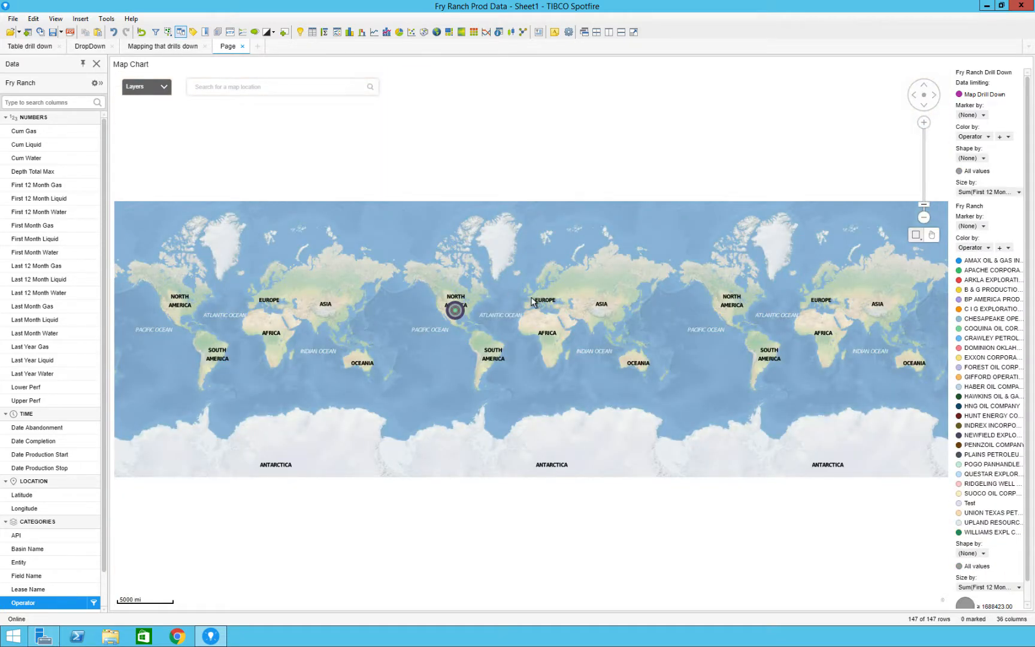
pyautogui.hotkey('ctrl', 'a')
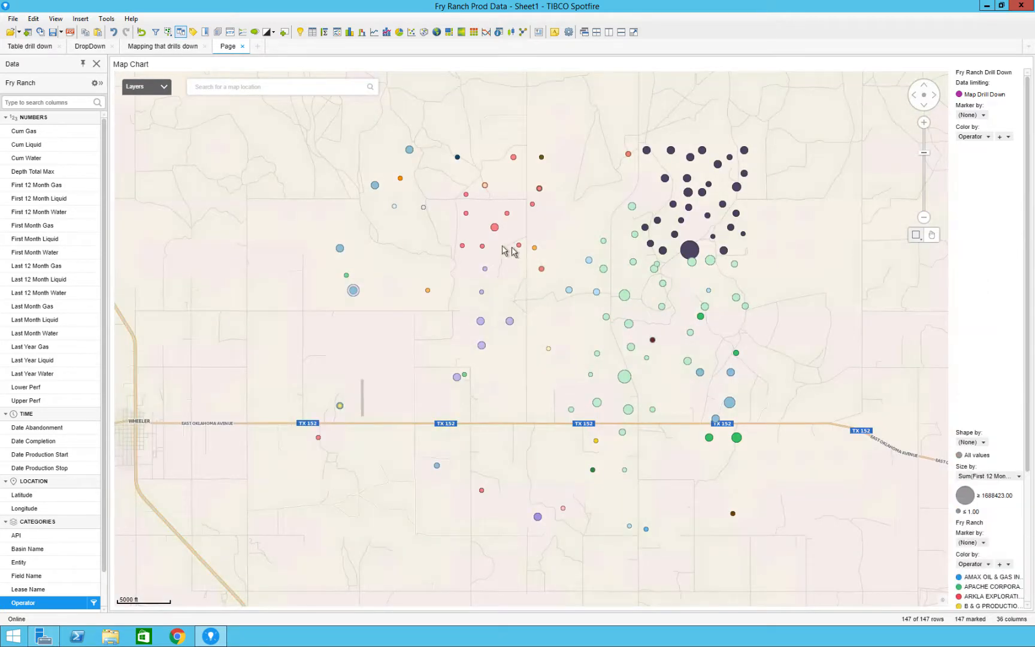
# - Check the drill-down zoom by marking the column of central wells above TX 152, and mark all wells to return to the full extent
pyautogui.click(534, 311)
pyautogui.moveTo(451, 364); pyautogui.dragTo(555, 238)
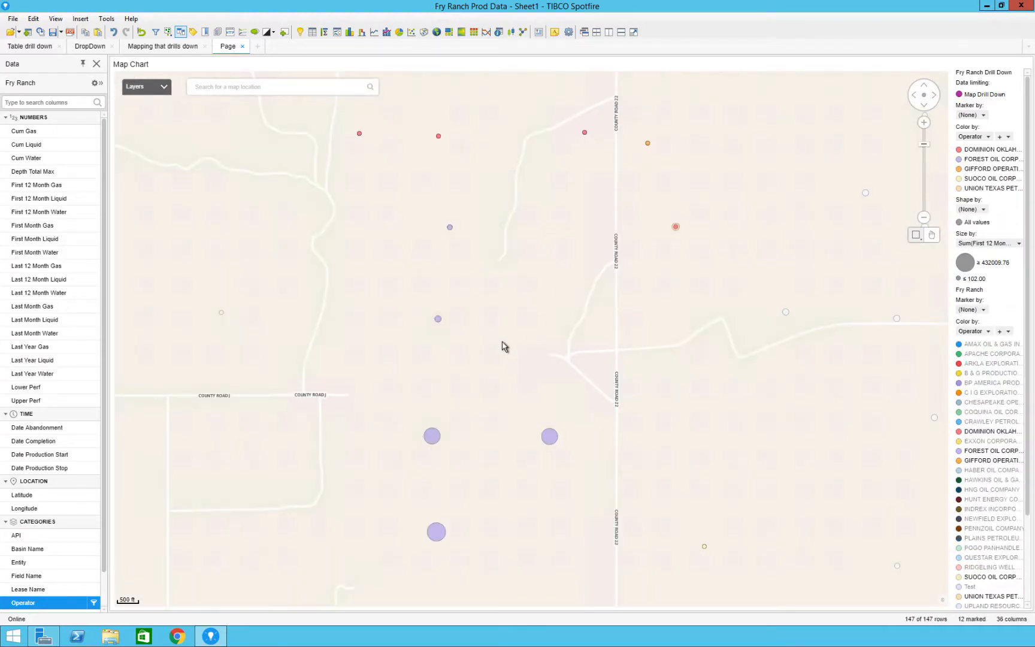
pyautogui.hotkey('ctrl', 'a')
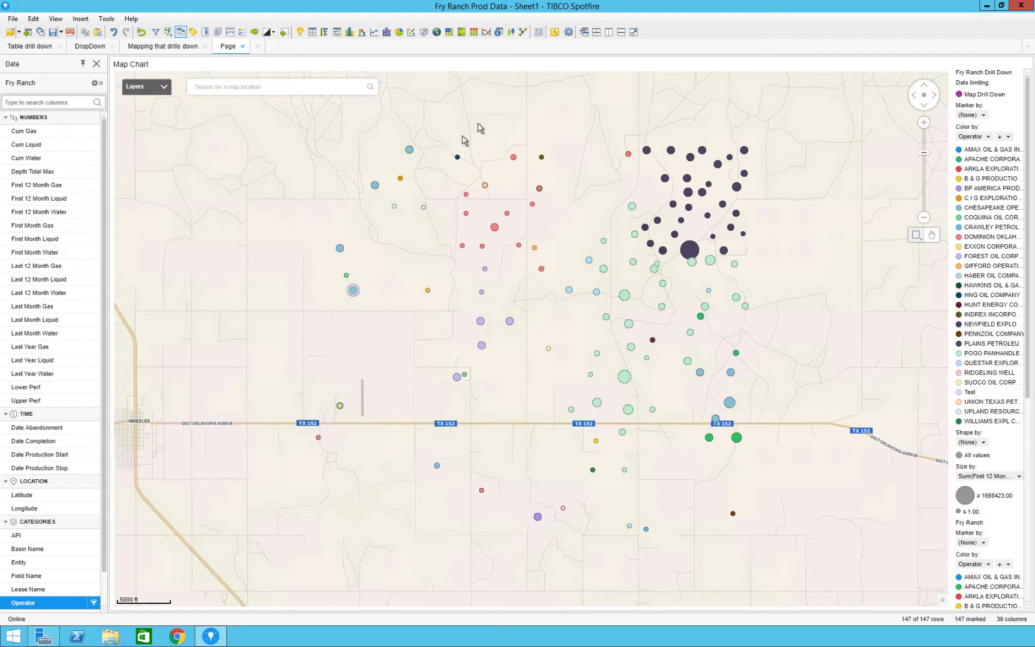
# - Add an annotation reading "To zoom out use Ctrl A" and place it over the empty upper-left area of the map
pyautogui.click(555, 32)
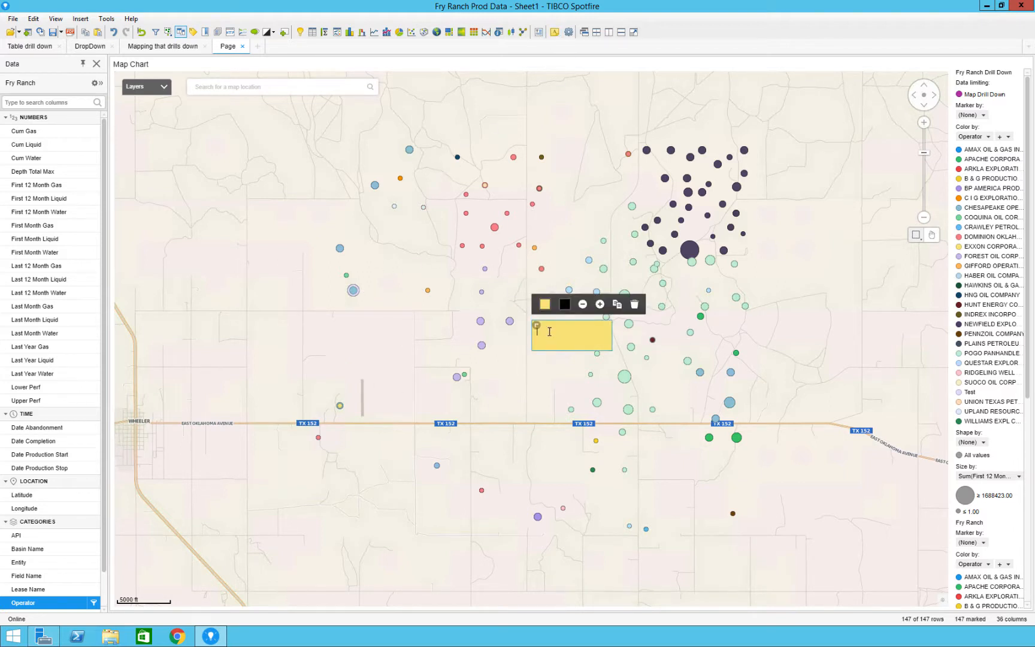
pyautogui.write('To zoom out use Ctrl A')
pyautogui.moveTo(572, 326); pyautogui.dragTo(245, 215)
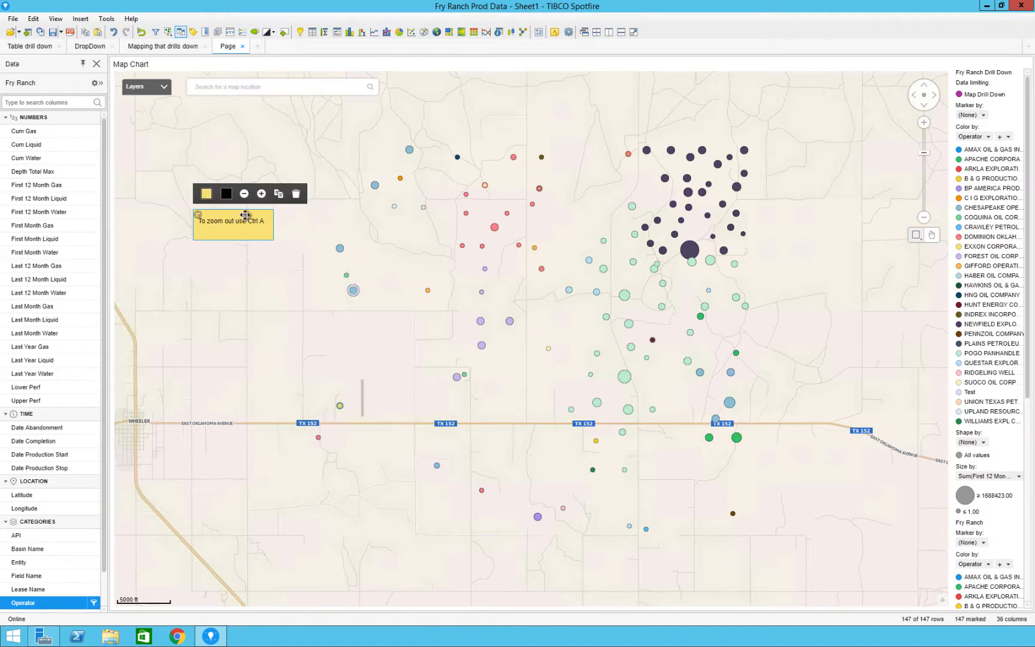
pyautogui.click(229, 280)
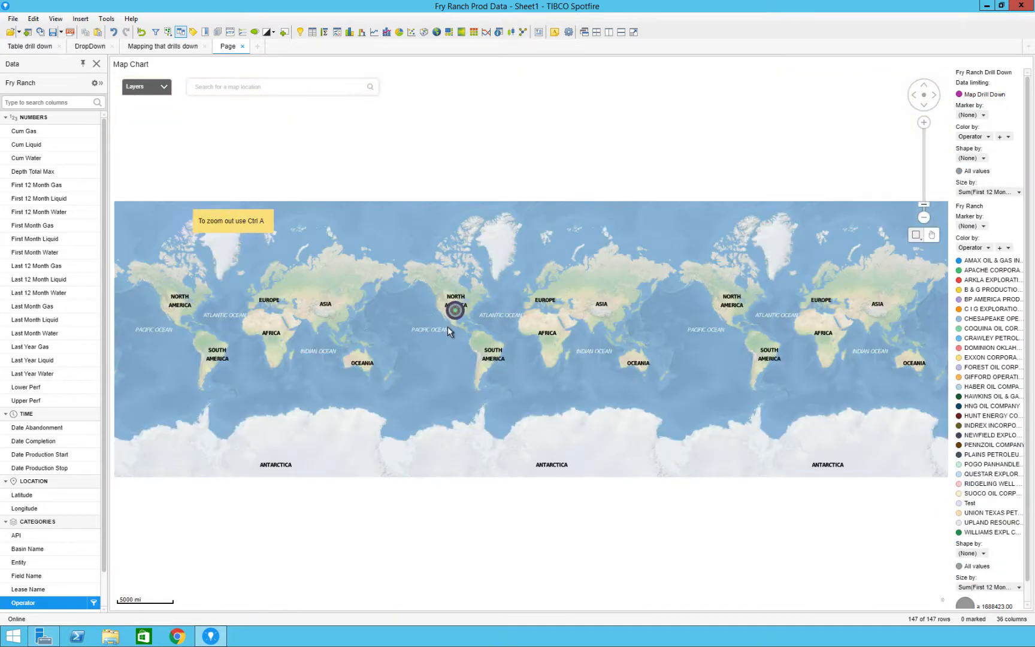
# - Recheck the zoom with the note in place by marking the Forest Oil wells just above TX 152, and mark all wells again
pyautogui.click(448, 327)
pyautogui.moveTo(429, 418); pyautogui.dragTo(531, 325)
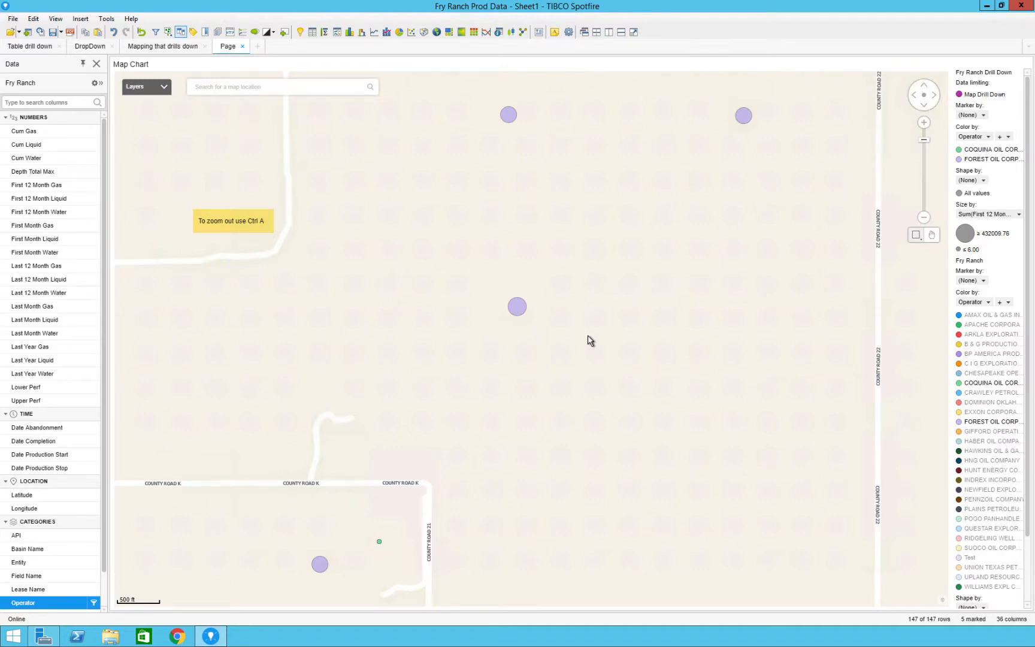
pyautogui.hotkey('ctrl', 'a')
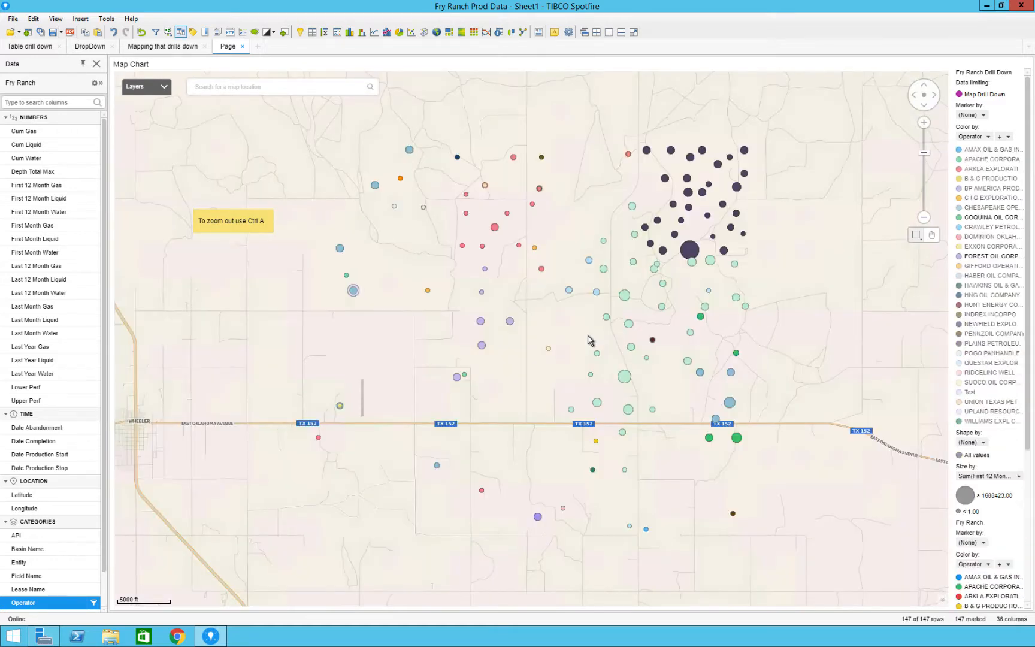